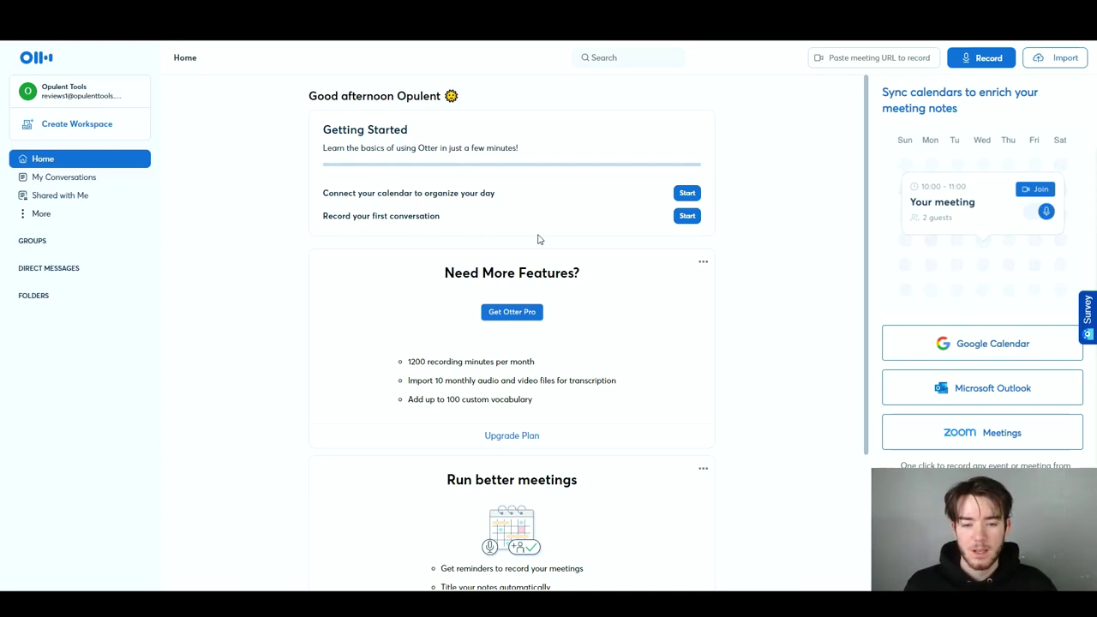
Record a new voice conversation from My Conversations, allowing microphone access, and stop the recording
{"action": "scroll", "coordinate": [558, 263], "scroll_direction": "down", "scroll_amount": 3}
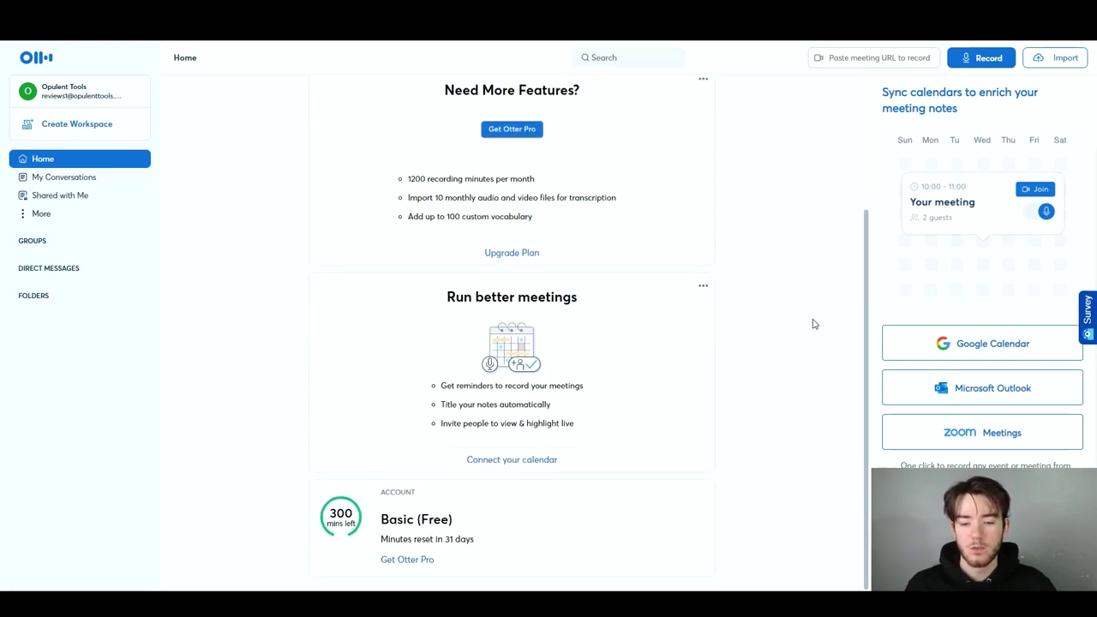
{"action": "scroll", "coordinate": [814, 324], "scroll_direction": "up", "scroll_amount": 3}
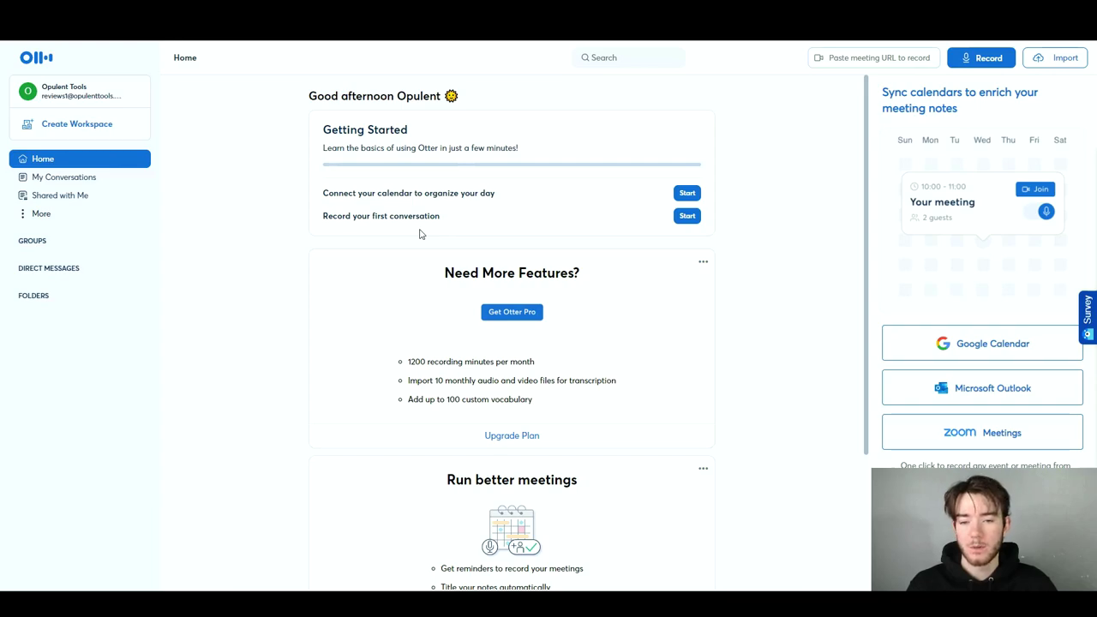
{"action": "left_click", "coordinate": [125, 186]}
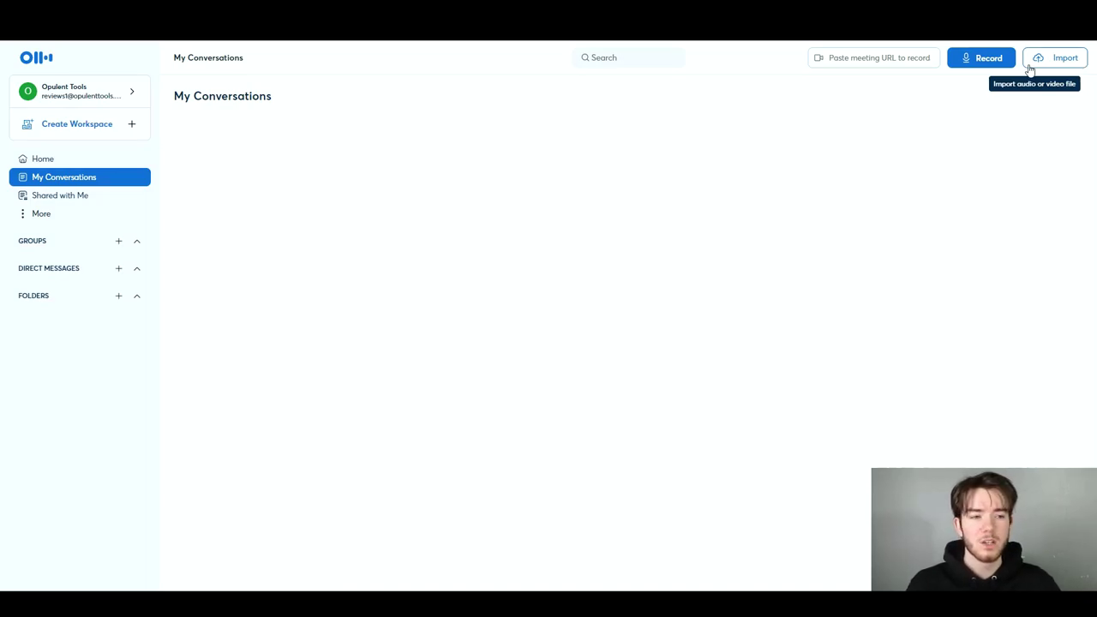
{"action": "left_click", "coordinate": [999, 57]}
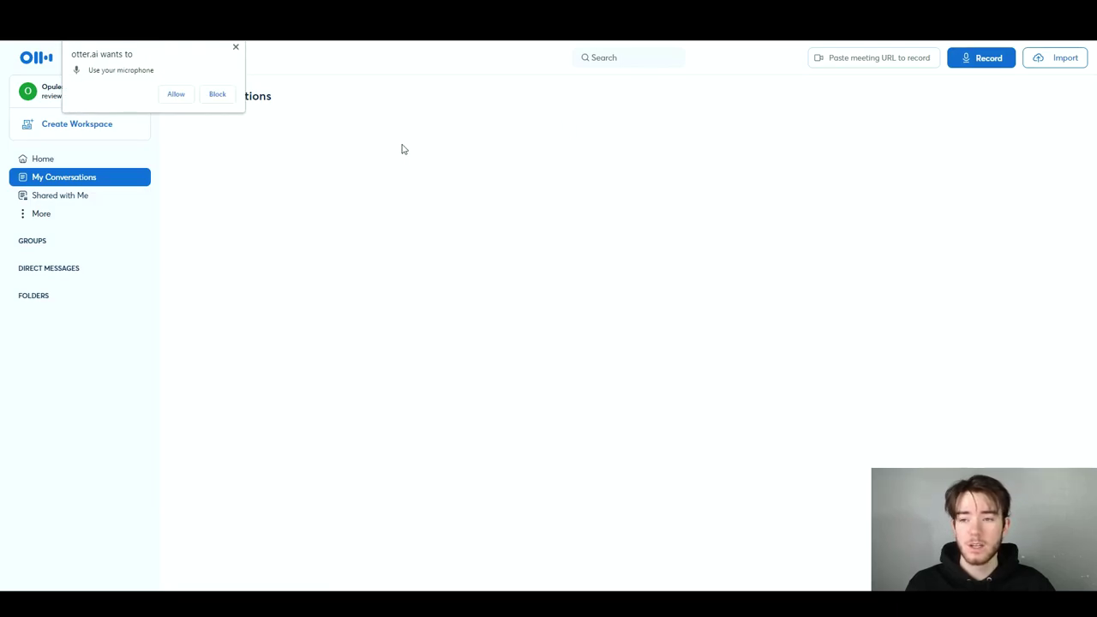
{"action": "left_click", "coordinate": [176, 94]}
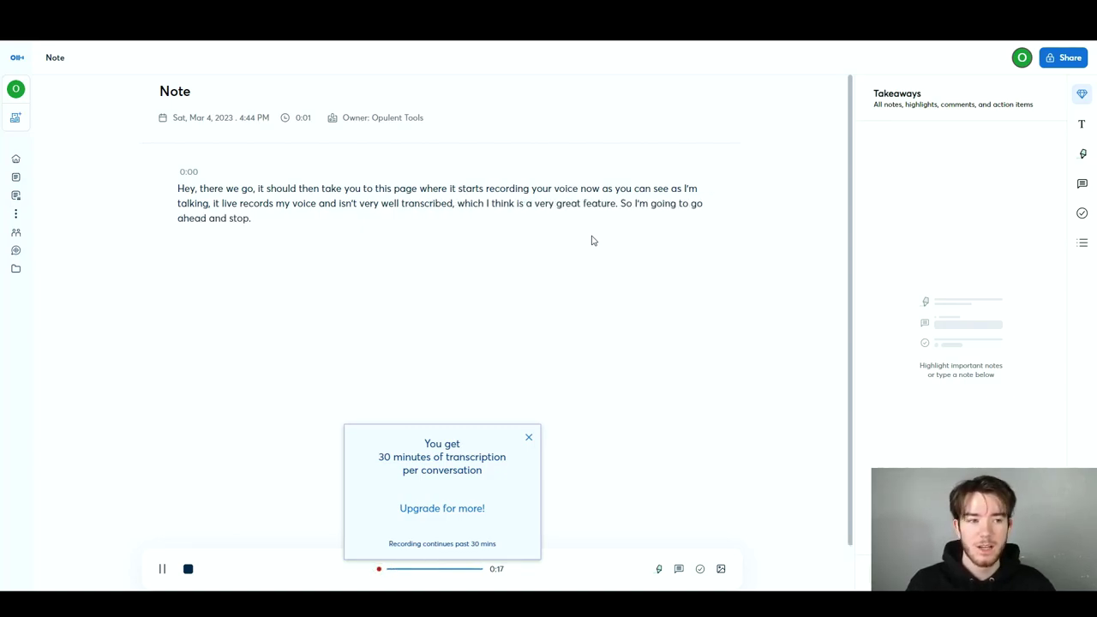
{"action": "left_click", "coordinate": [190, 569]}
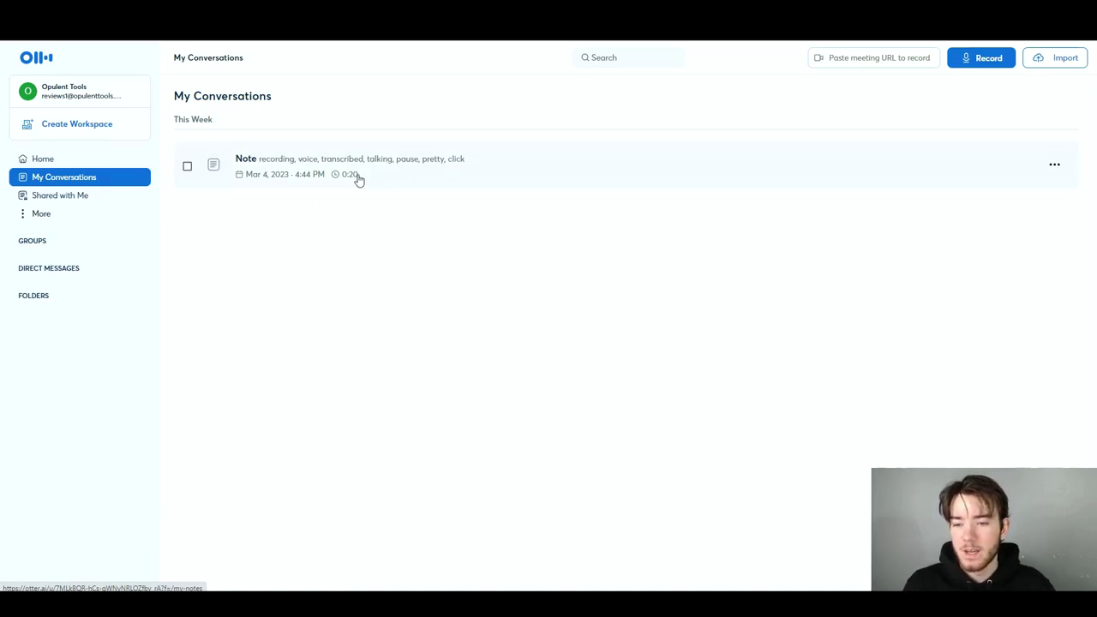
{"action": "left_click", "coordinate": [1055, 167]}
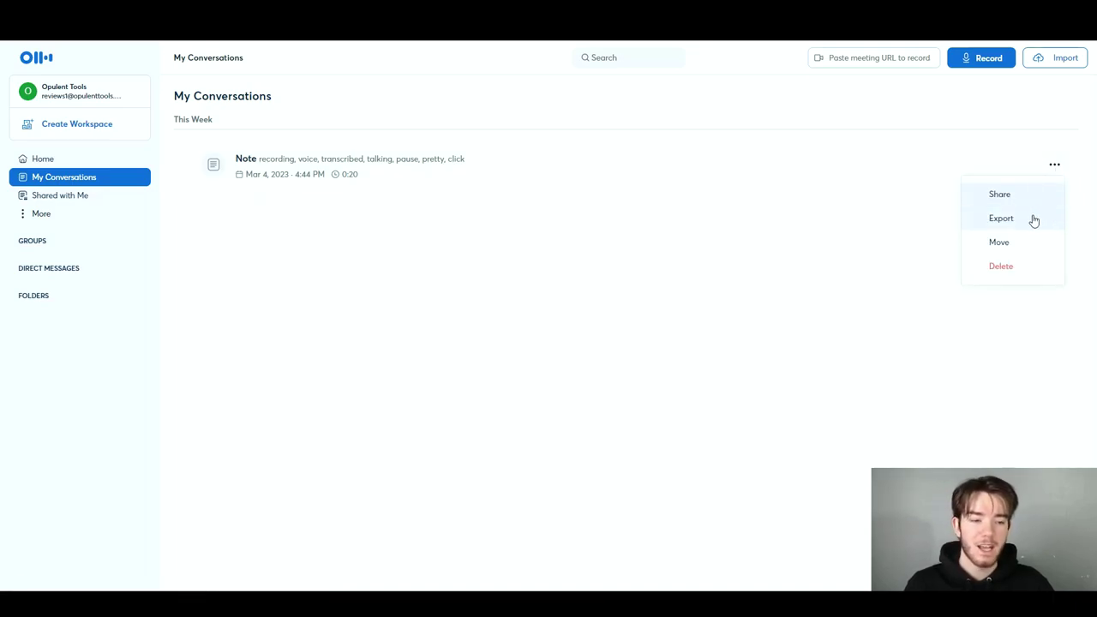
{"action": "left_click", "coordinate": [616, 251]}
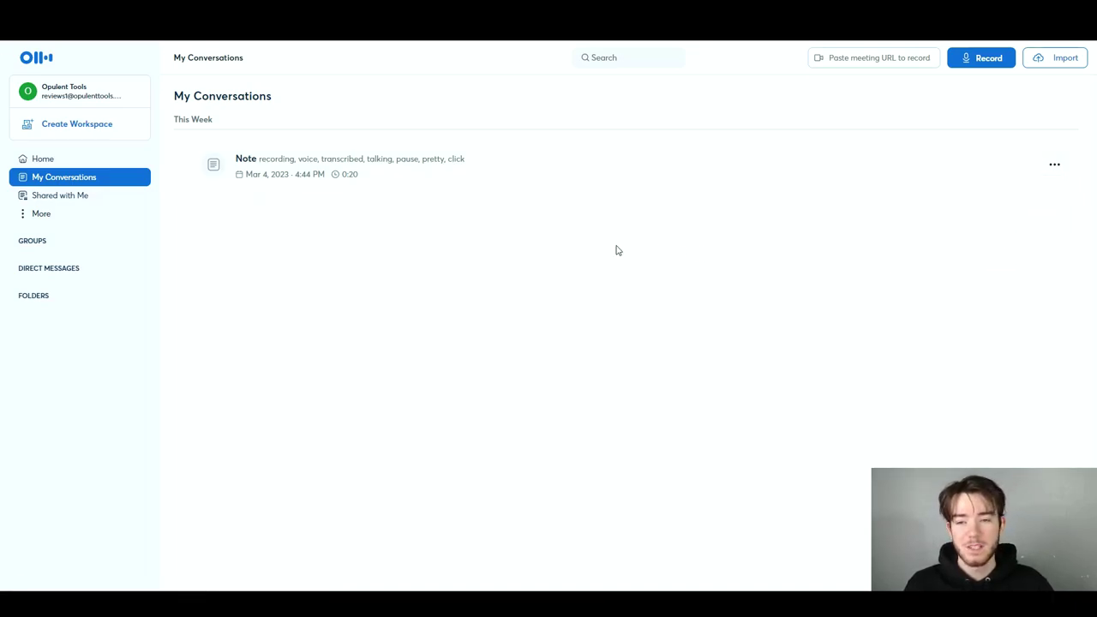
Open the recorded note and rename it to Reviews
{"action": "left_click", "coordinate": [507, 169]}
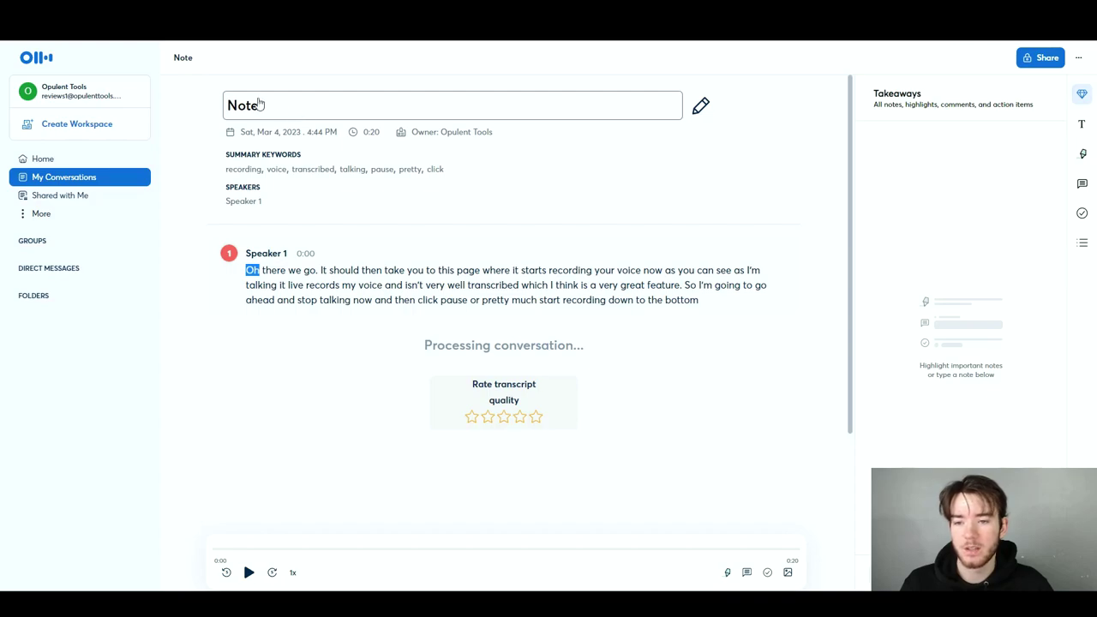
{"action": "left_click", "coordinate": [296, 111]}
{"action": "key", "text": "ctrl+a"}
{"action": "key", "text": "BackSpace"}
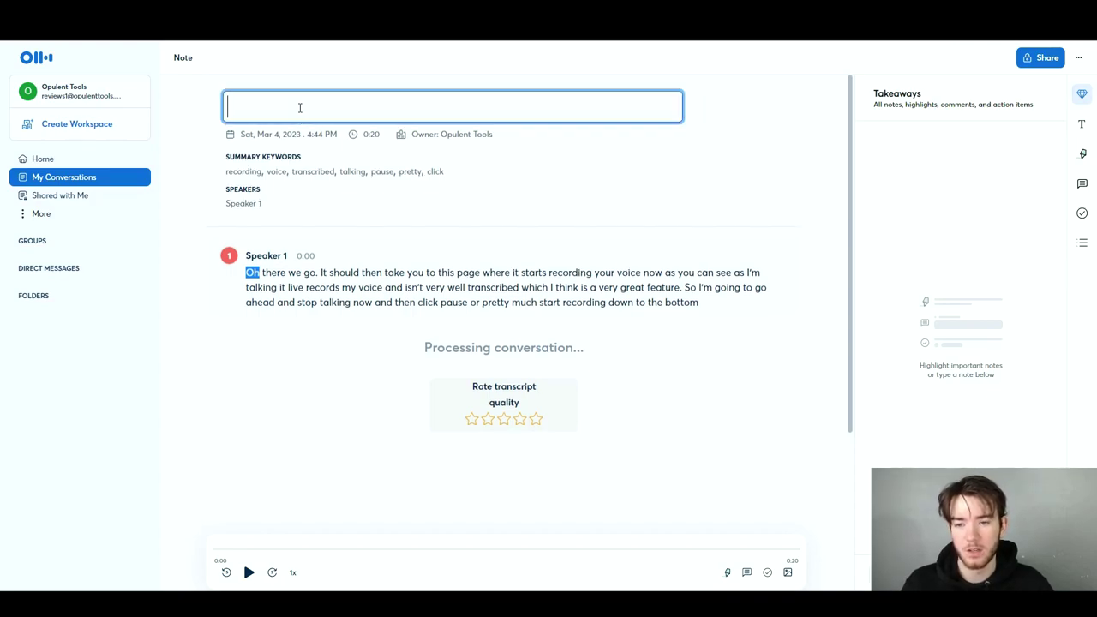
{"action": "type", "text": "Reviews"}
{"action": "left_click", "coordinate": [625, 183]}
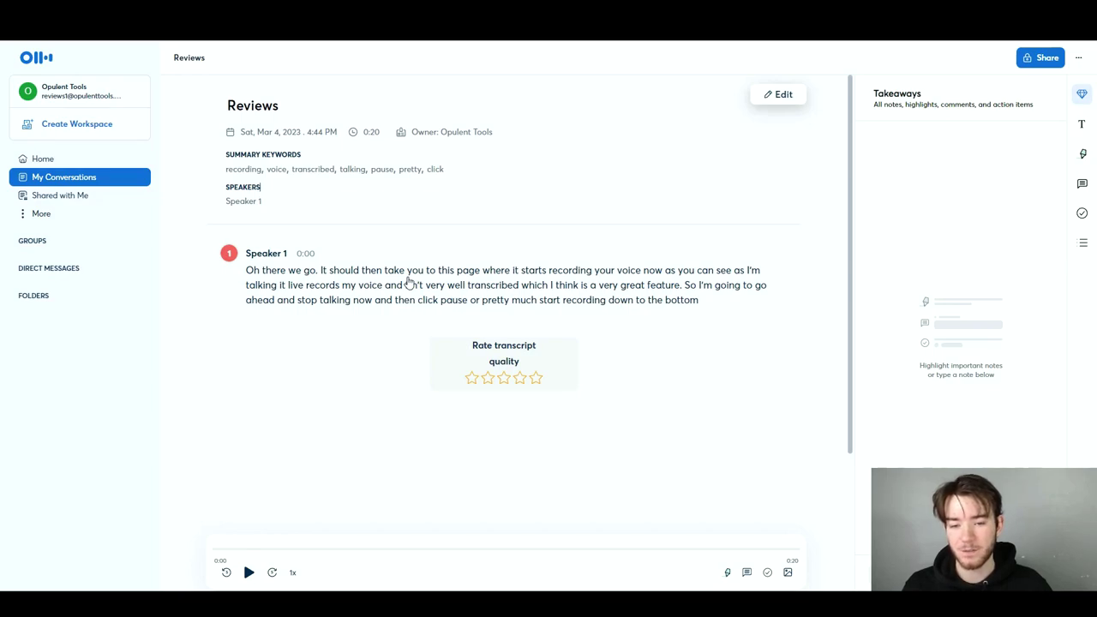
Open the transcript of the Reviews conversation for editing and leave edit mode
{"action": "left_click", "coordinate": [784, 97]}
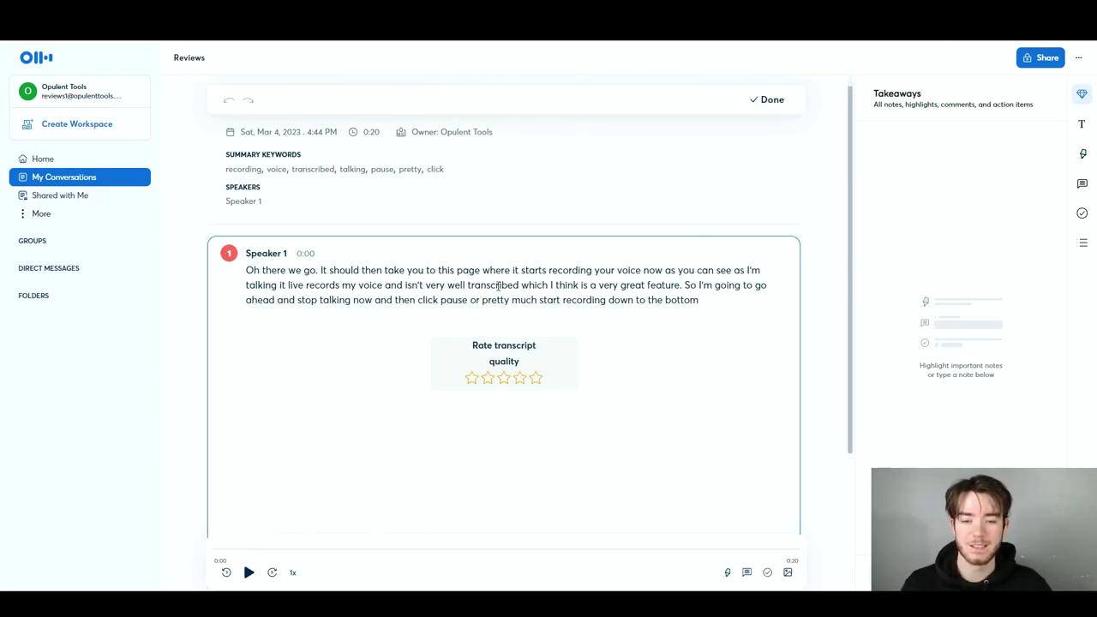
{"action": "left_click", "coordinate": [765, 180]}
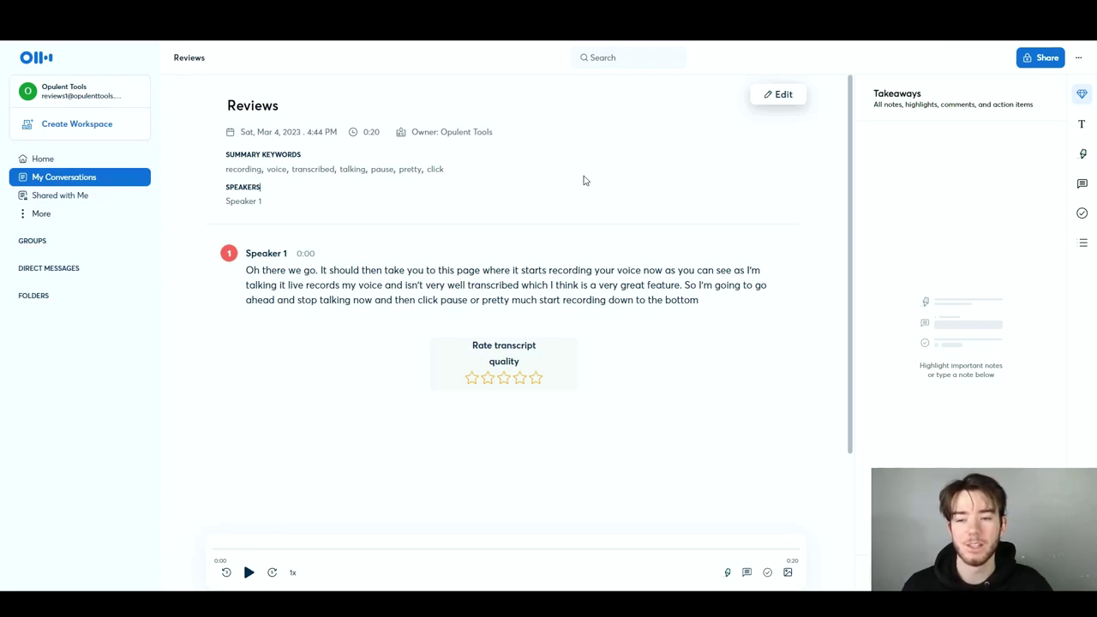
Look through the Shared with Me, Groups, Direct Messages and Folders pages
{"action": "left_click", "coordinate": [87, 200]}
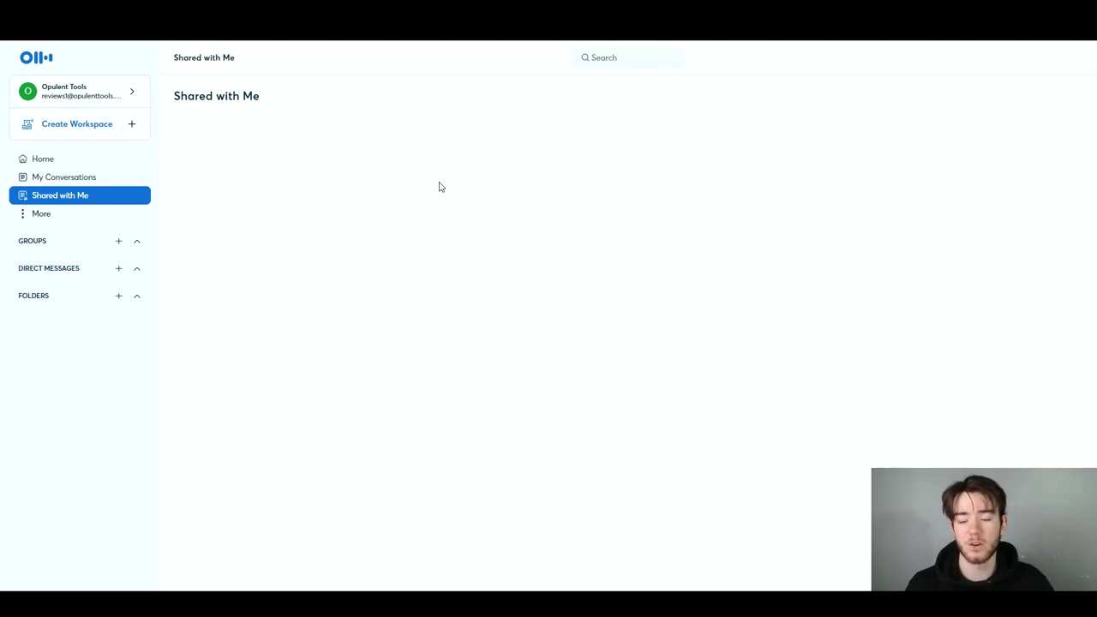
{"action": "left_click", "coordinate": [132, 179]}
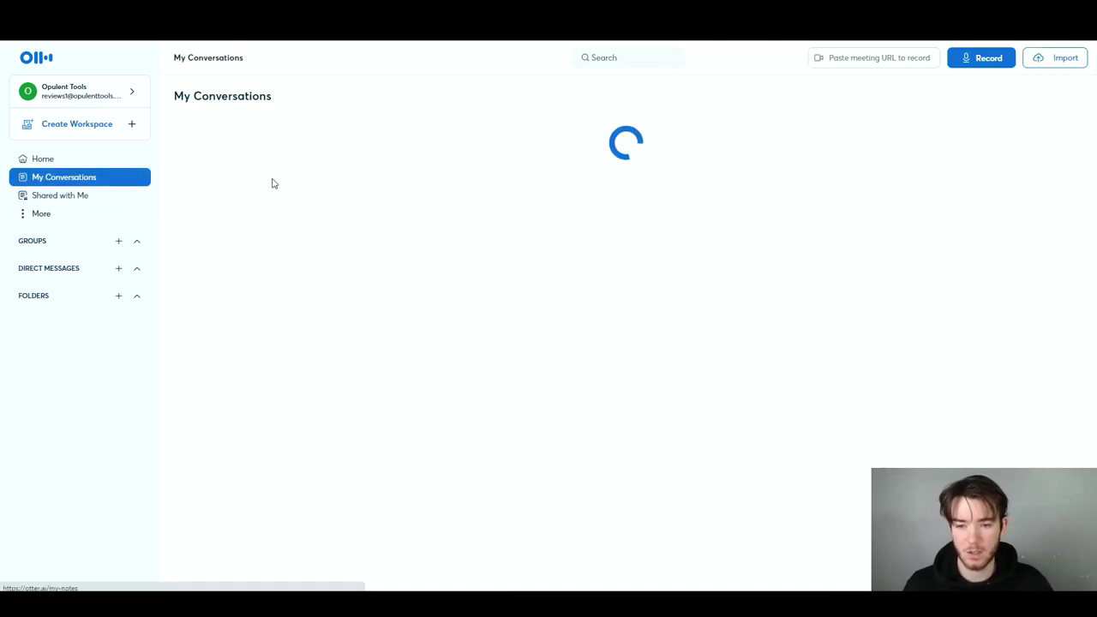
{"action": "left_click", "coordinate": [114, 194]}
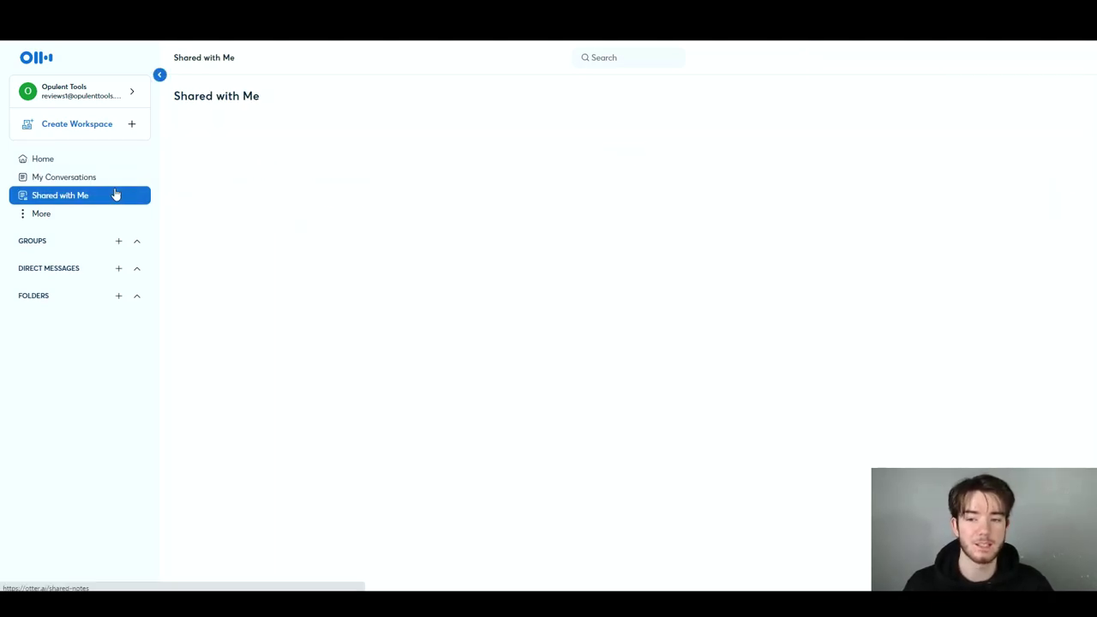
{"action": "left_click", "coordinate": [79, 241]}
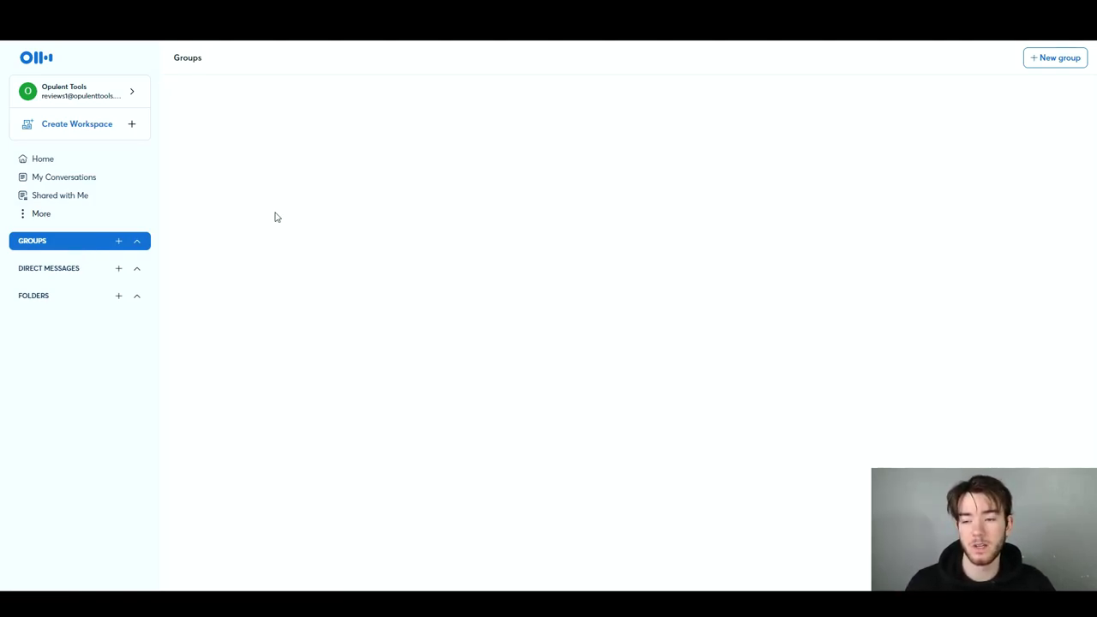
{"action": "left_click", "coordinate": [97, 270]}
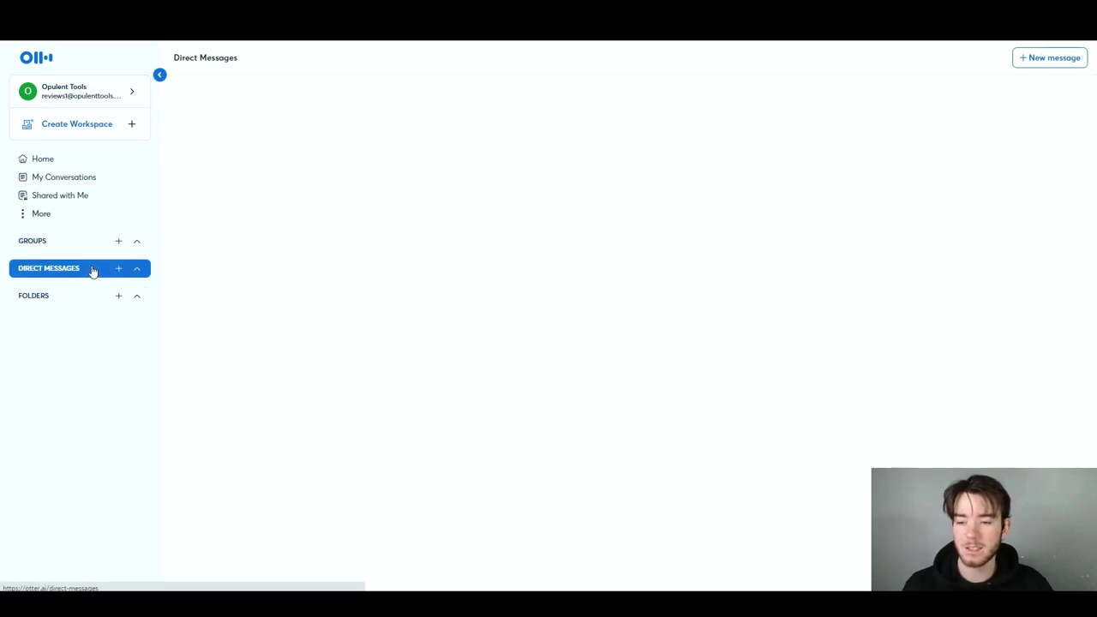
{"action": "left_click", "coordinate": [69, 300]}
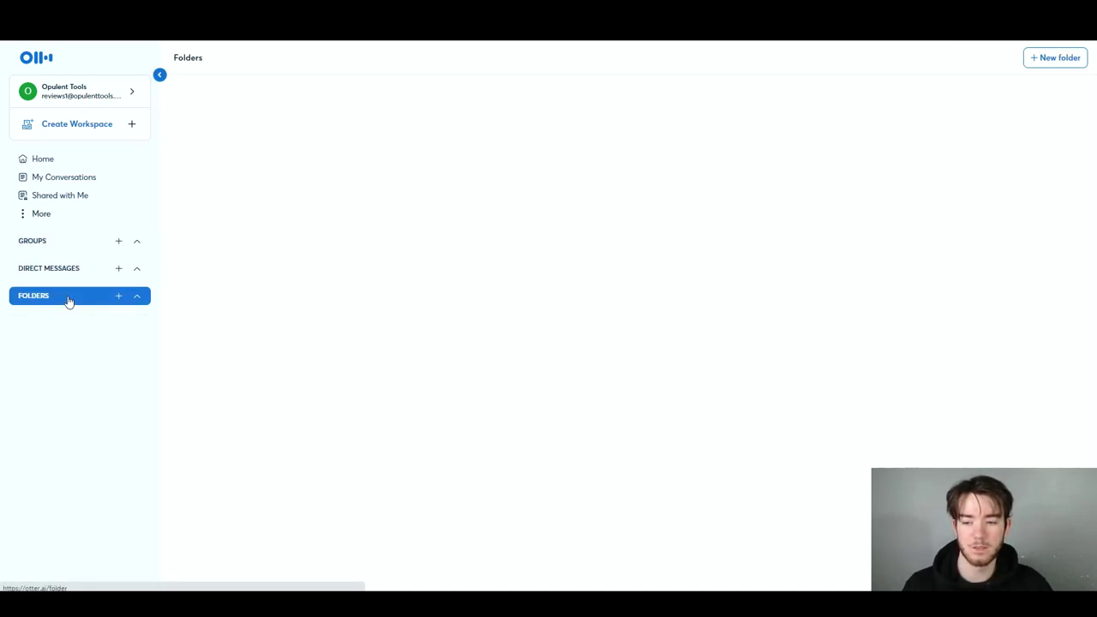
Create a new group named Reviews without inviting any members
{"action": "left_click", "coordinate": [69, 241]}
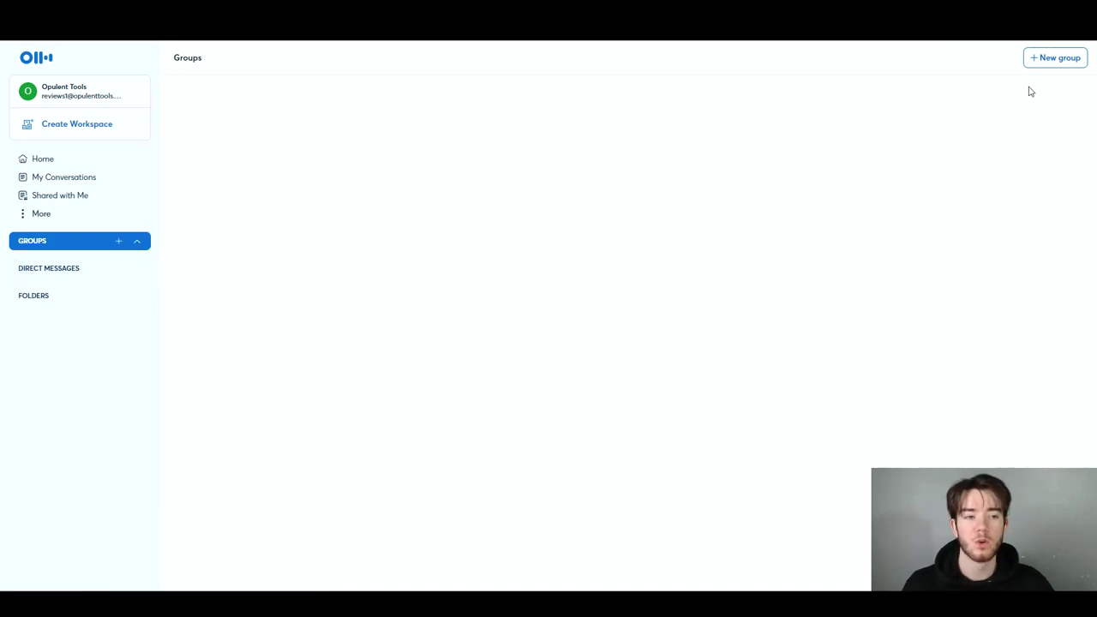
{"action": "left_click", "coordinate": [1053, 58]}
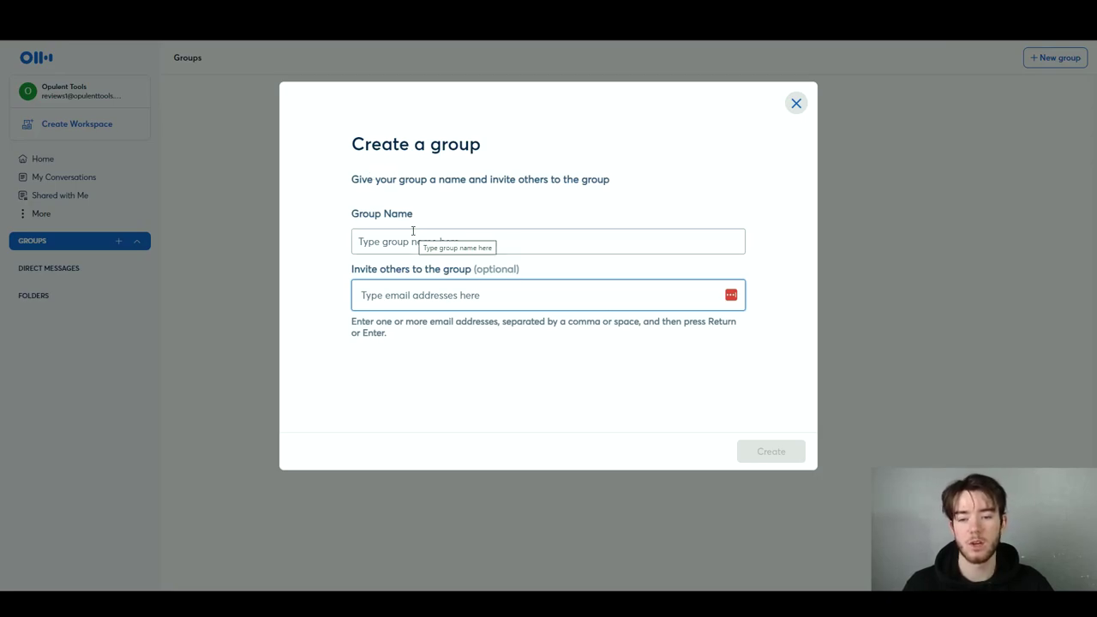
{"action": "left_click", "coordinate": [437, 243]}
{"action": "type", "text": "Reviews"}
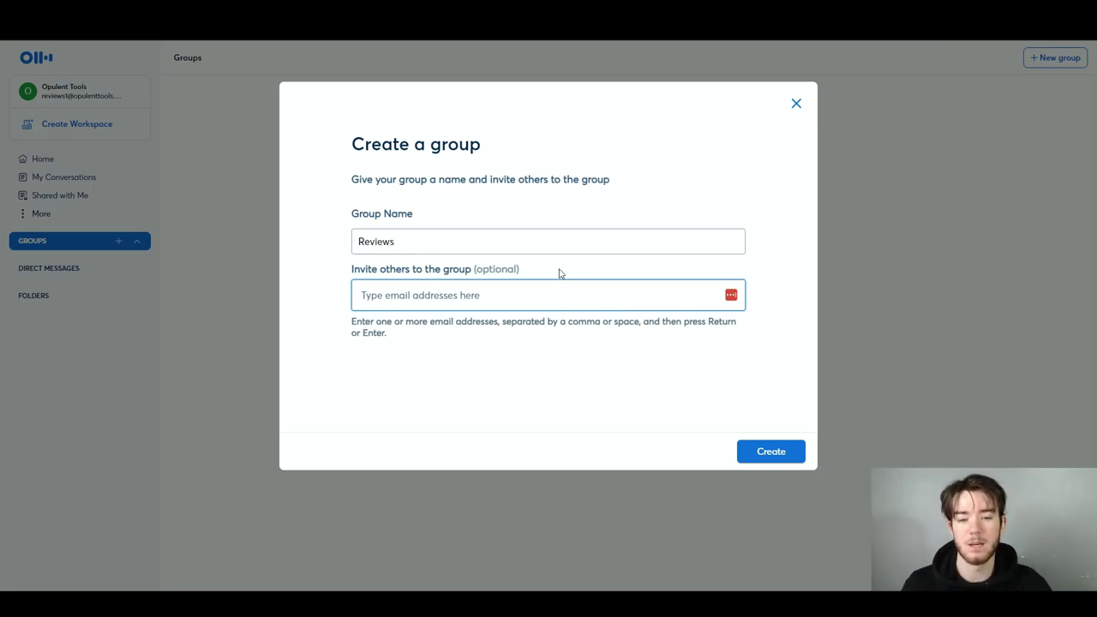
{"action": "left_click", "coordinate": [778, 451]}
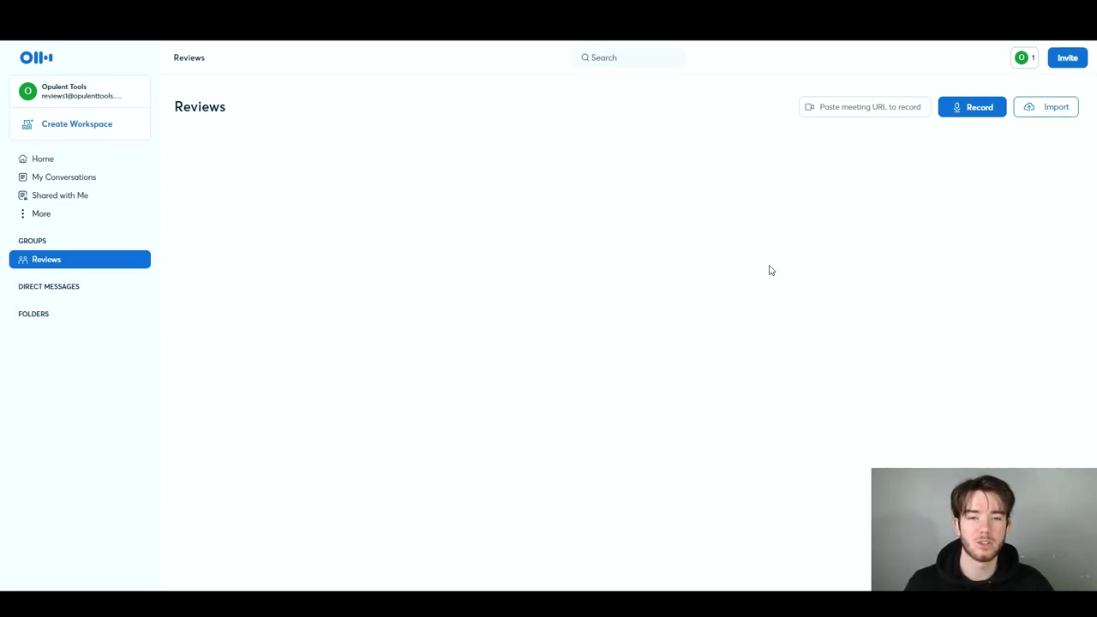
Examine the form for creating a new direct message and close it
{"action": "left_click", "coordinate": [75, 288]}
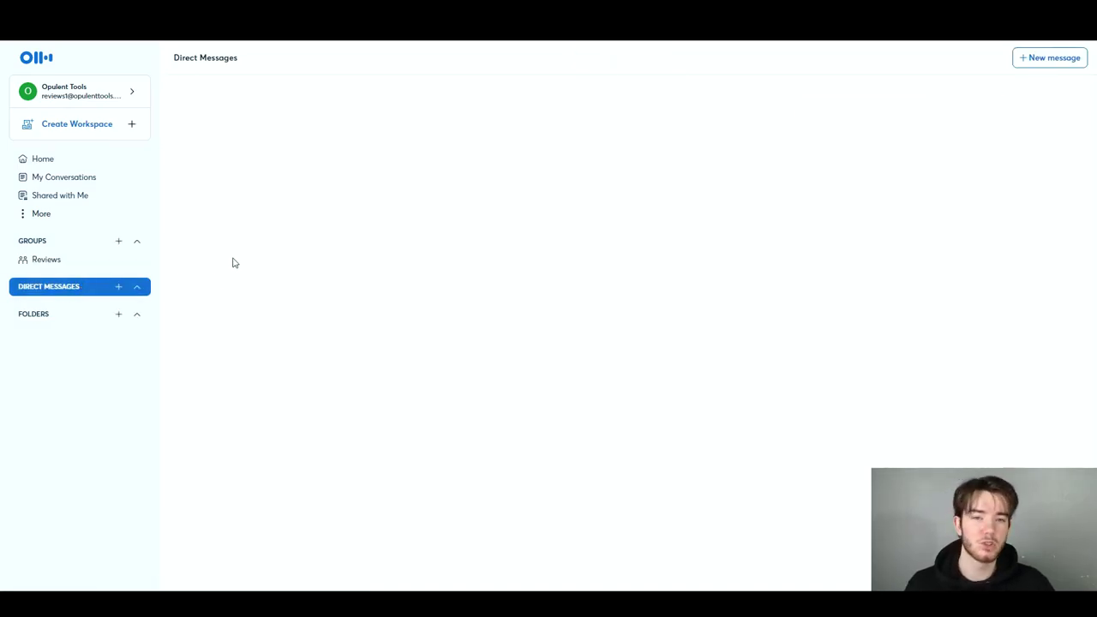
{"action": "left_click", "coordinate": [1067, 65]}
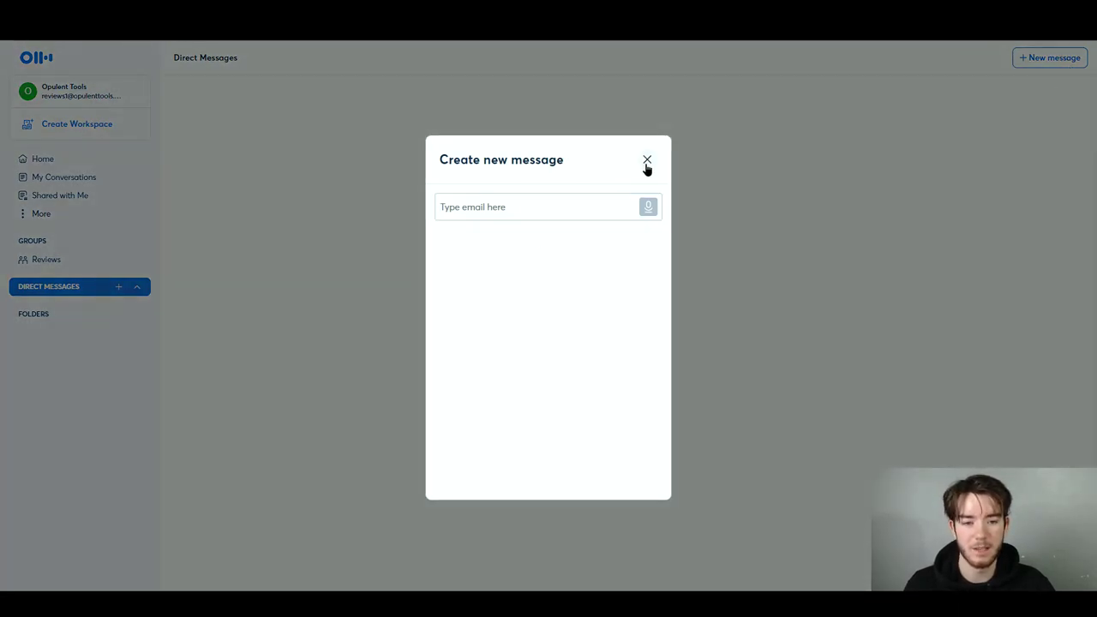
{"action": "left_click", "coordinate": [648, 161]}
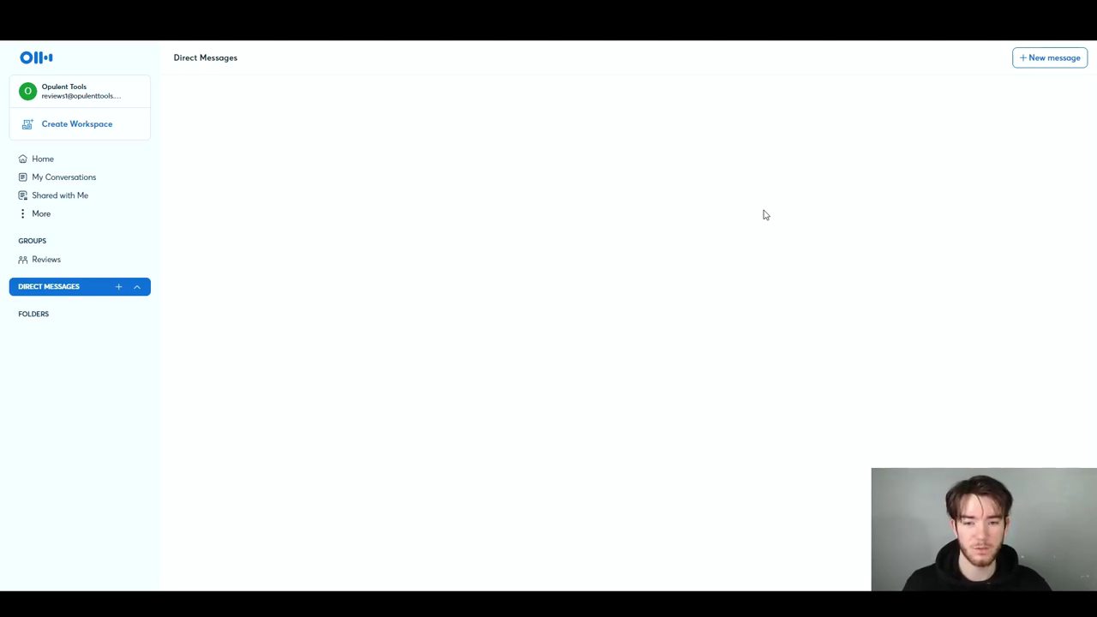
Create a new folder named Reviews
{"action": "left_click", "coordinate": [92, 316]}
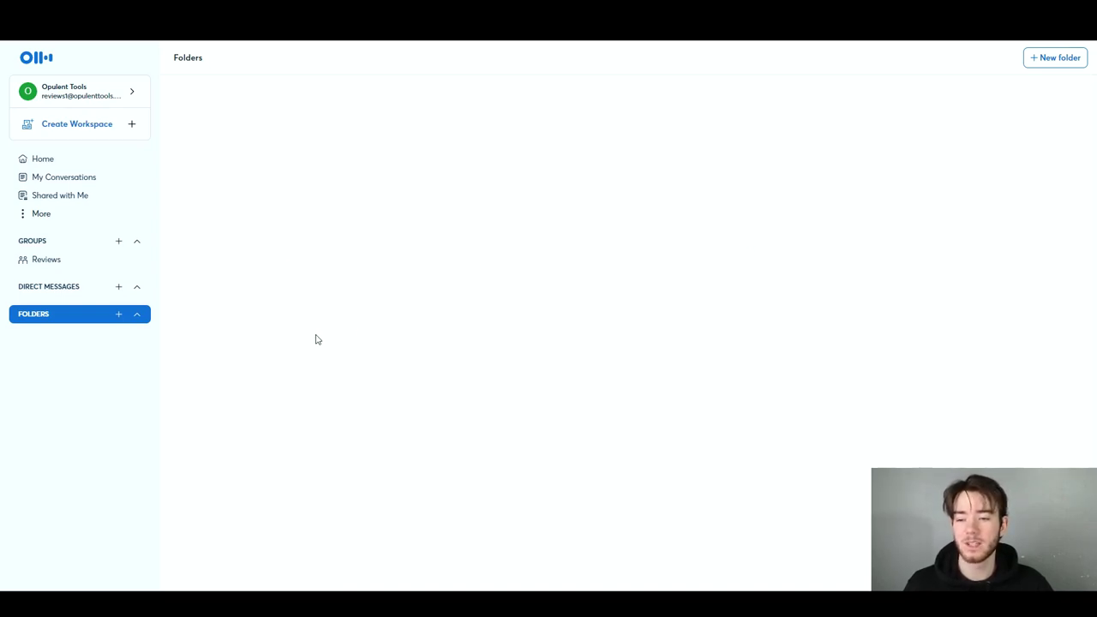
{"action": "left_click", "coordinate": [1079, 58]}
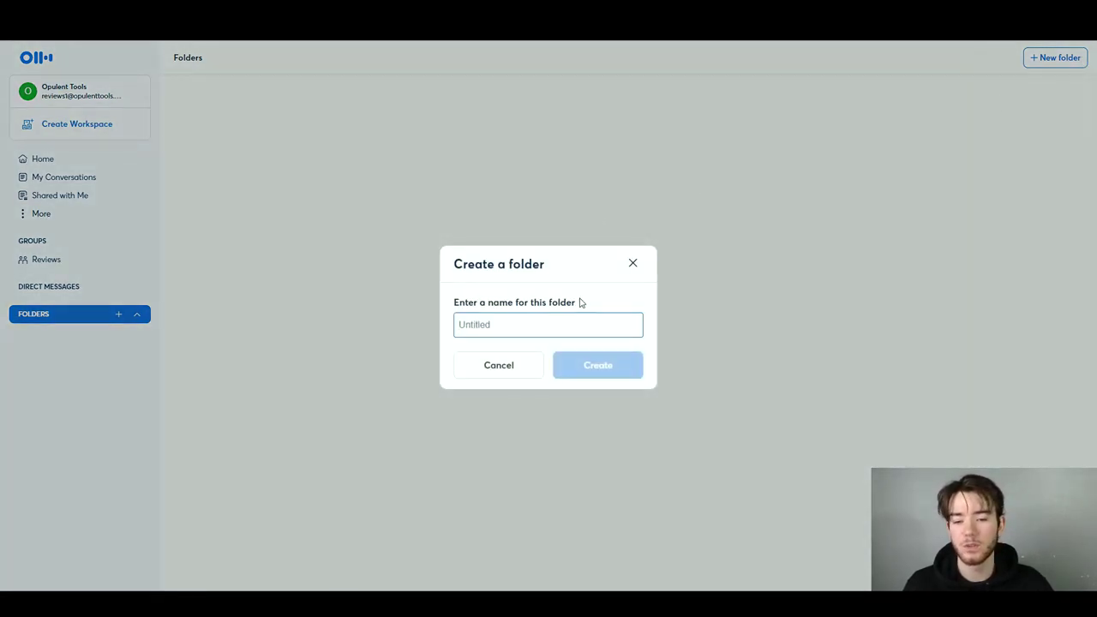
{"action": "type", "text": "Reviews"}
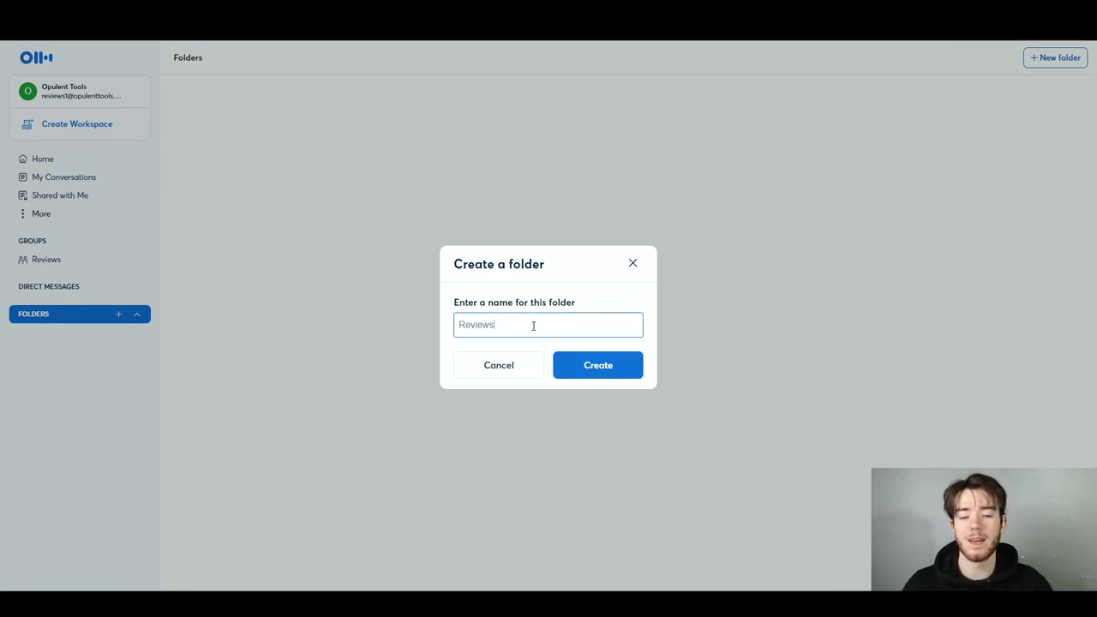
{"action": "left_click", "coordinate": [583, 367]}
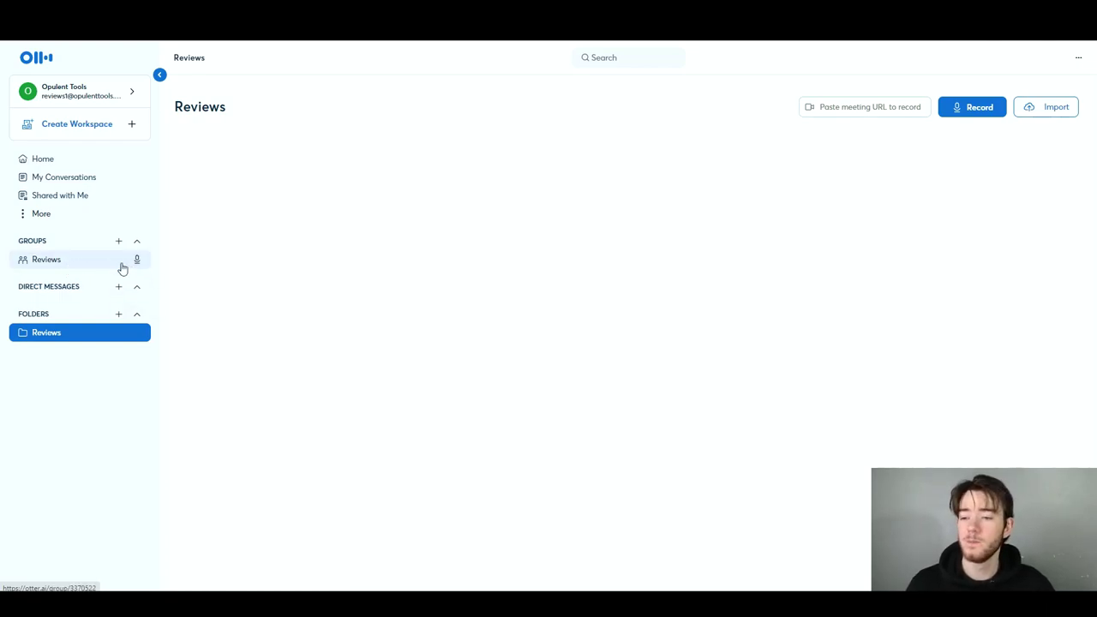
Move the Reviews conversation from My Conversations into the Reviews folder and open that folder
{"action": "left_click", "coordinate": [77, 180]}
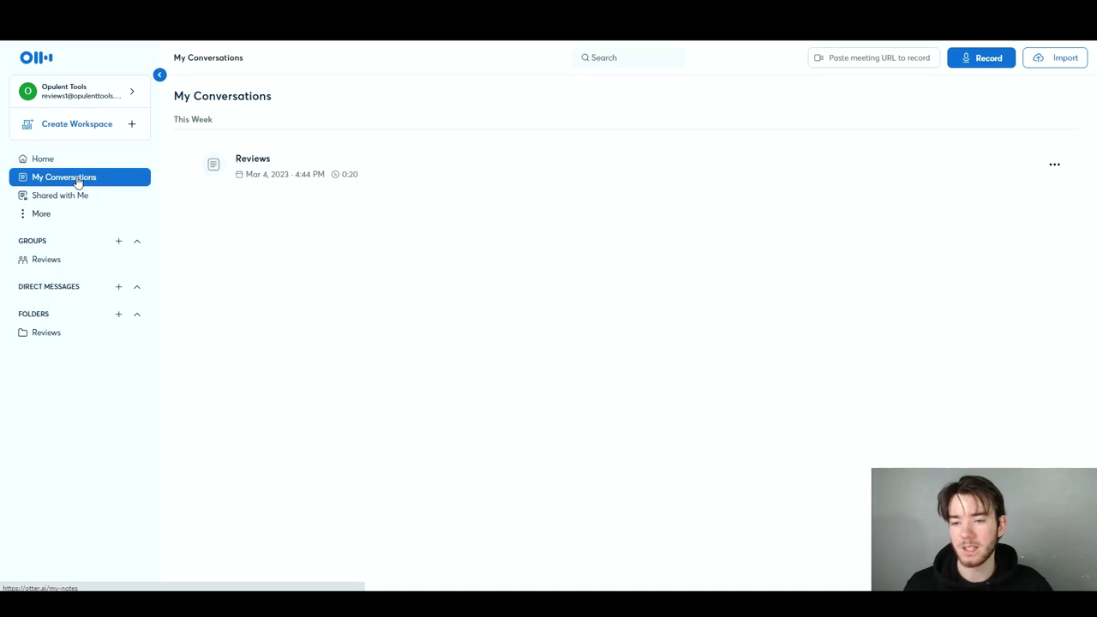
{"action": "left_click", "coordinate": [1054, 164]}
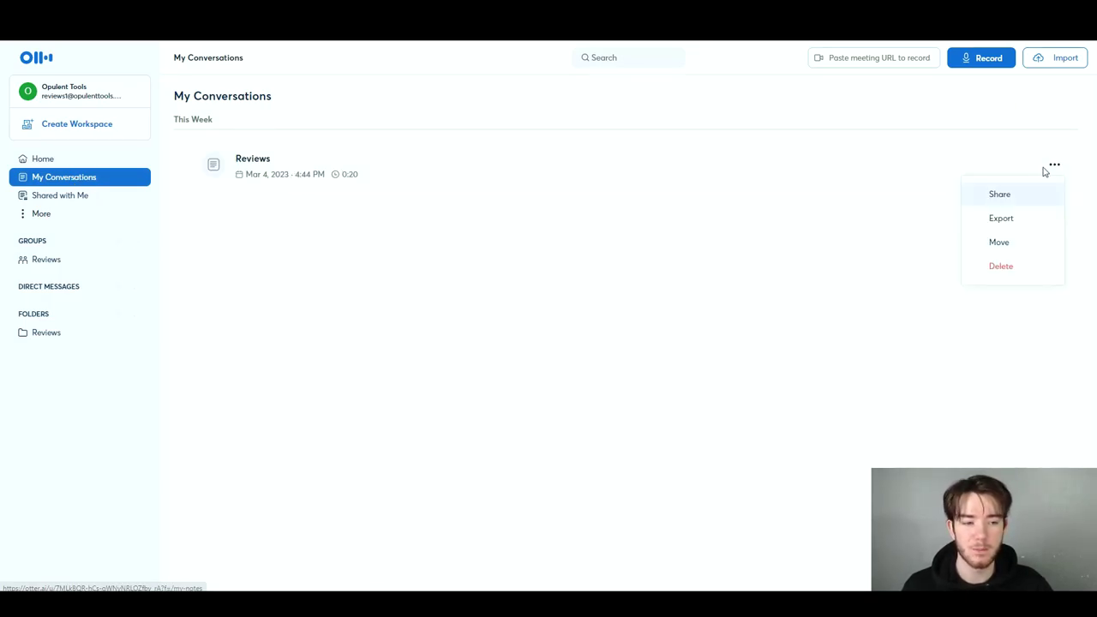
{"action": "left_click", "coordinate": [1021, 241]}
{"action": "left_click", "coordinate": [504, 224]}
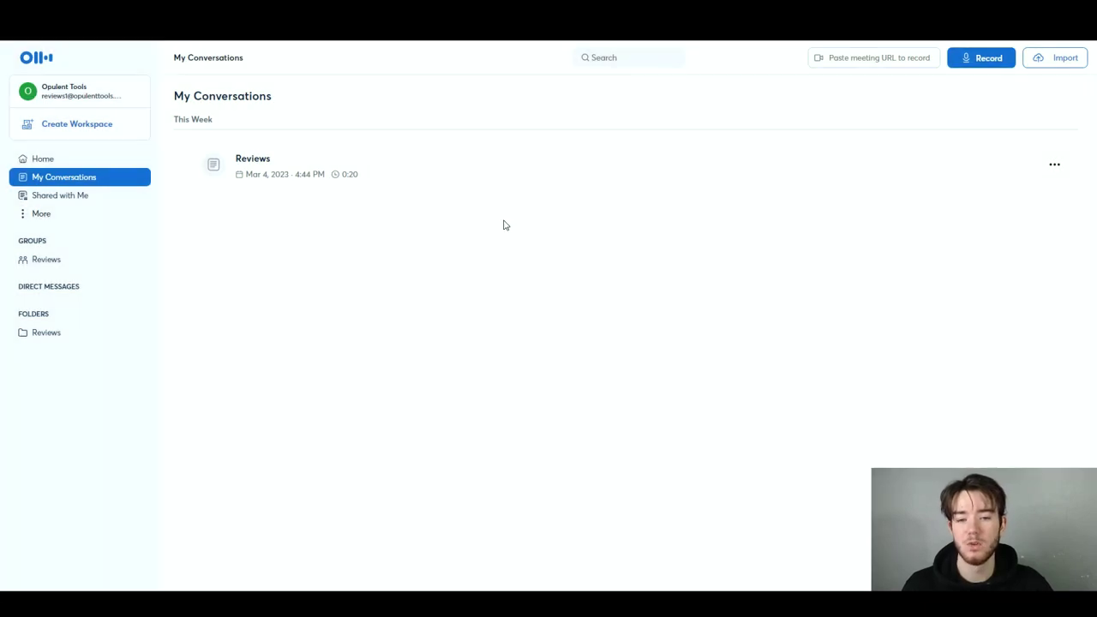
{"action": "left_click", "coordinate": [108, 334]}
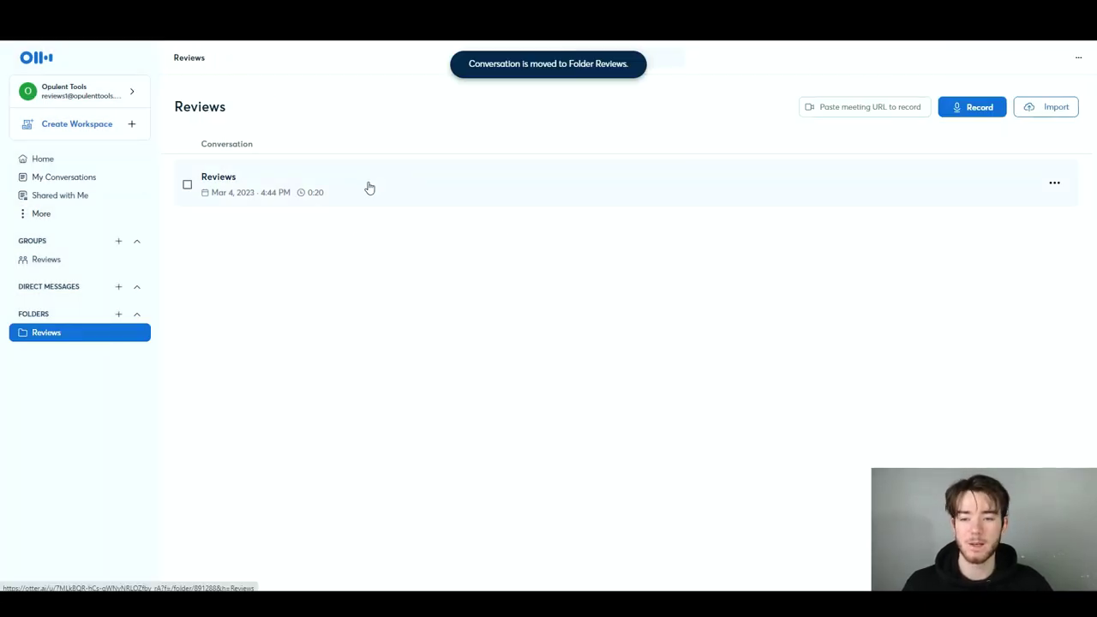